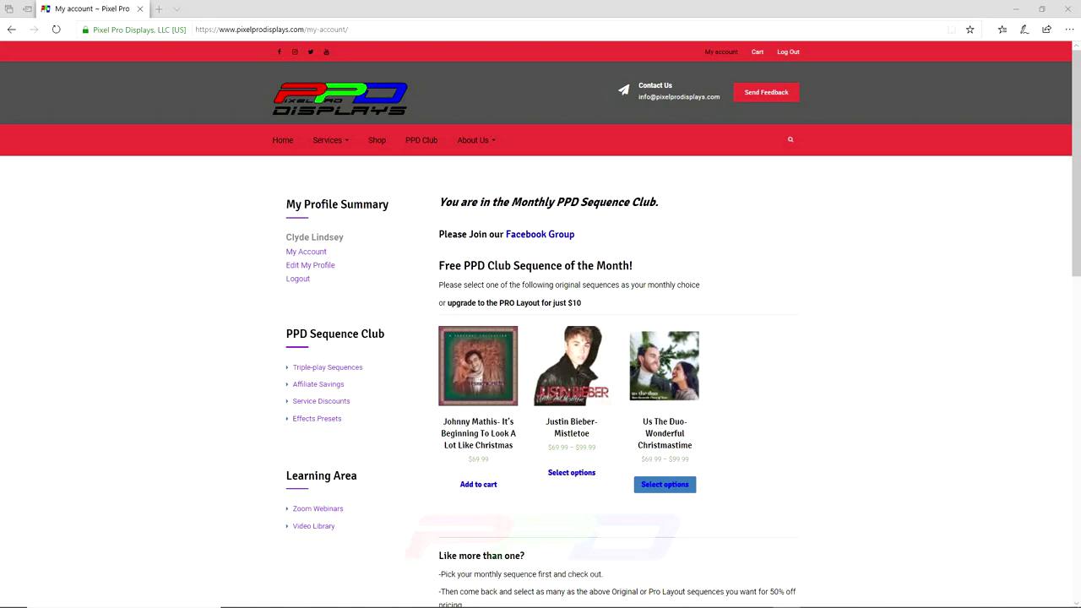
Leave the Pixel Pro Displays account page for File Explorer's xLights Layout > Import folder.
{"action": "left_click", "coordinate": [473, 10]}
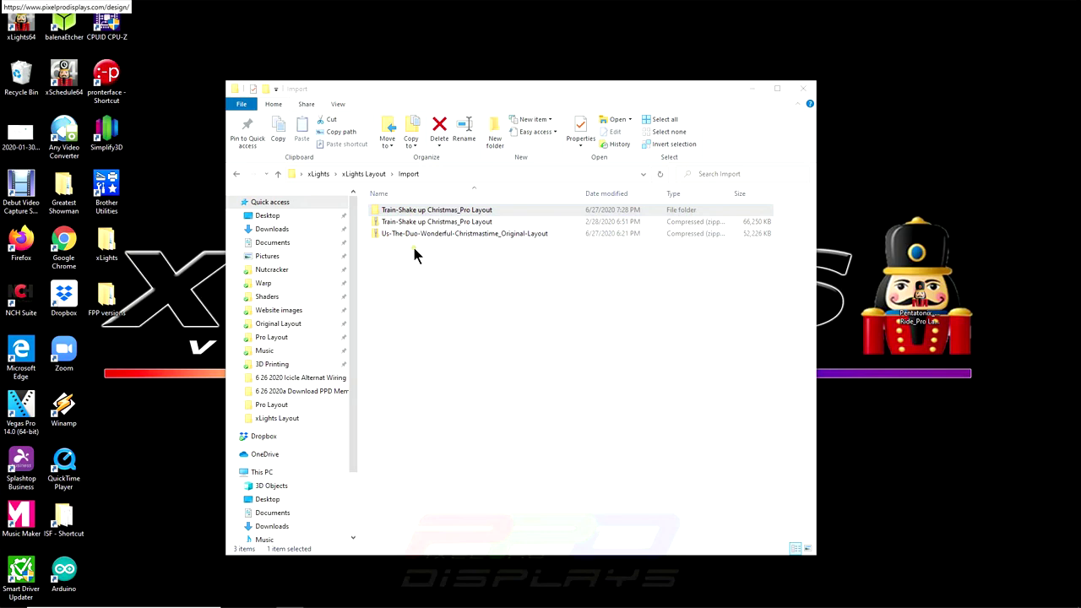
Select the Us-The-Duo-Wonderful-Christmastime_Original-Layout zip in Import and bring up its Extract options.
{"action": "left_click", "coordinate": [414, 235]}
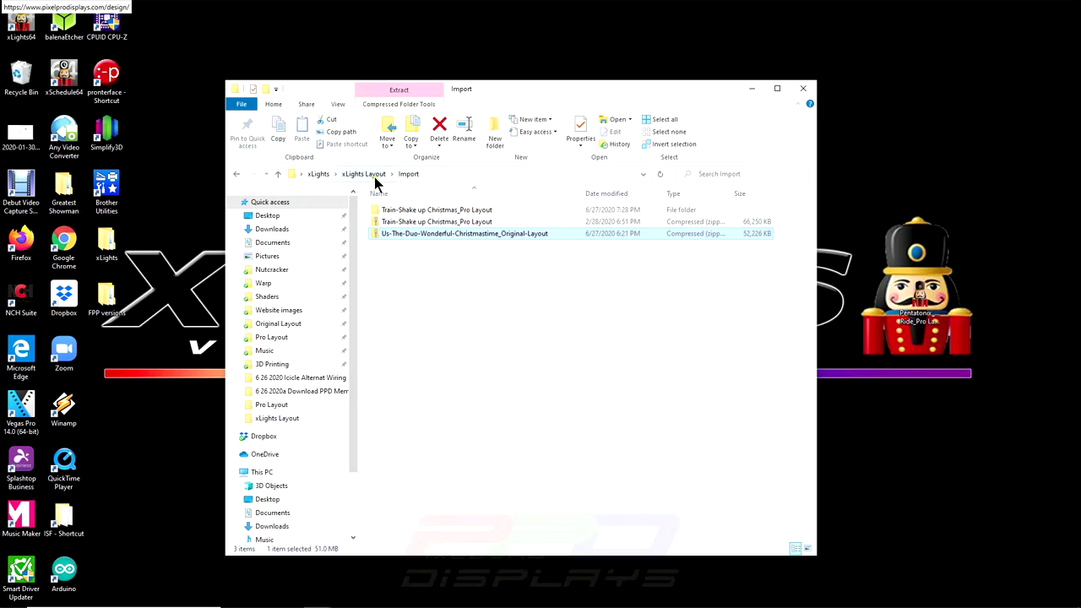
{"action": "left_click", "coordinate": [371, 175]}
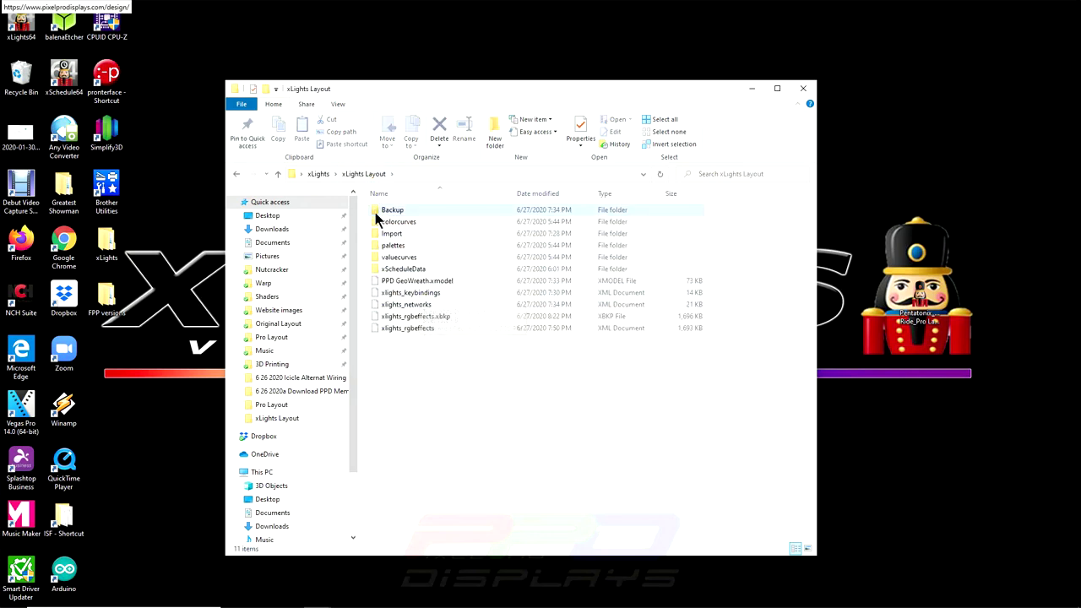
{"action": "double_click", "coordinate": [386, 235]}
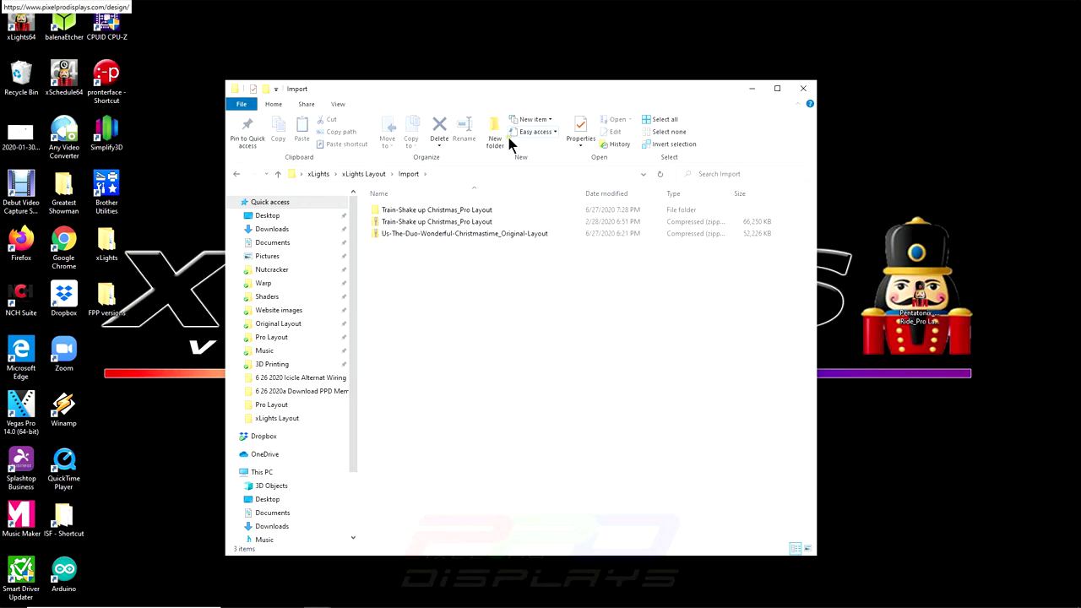
{"action": "left_click", "coordinate": [404, 236]}
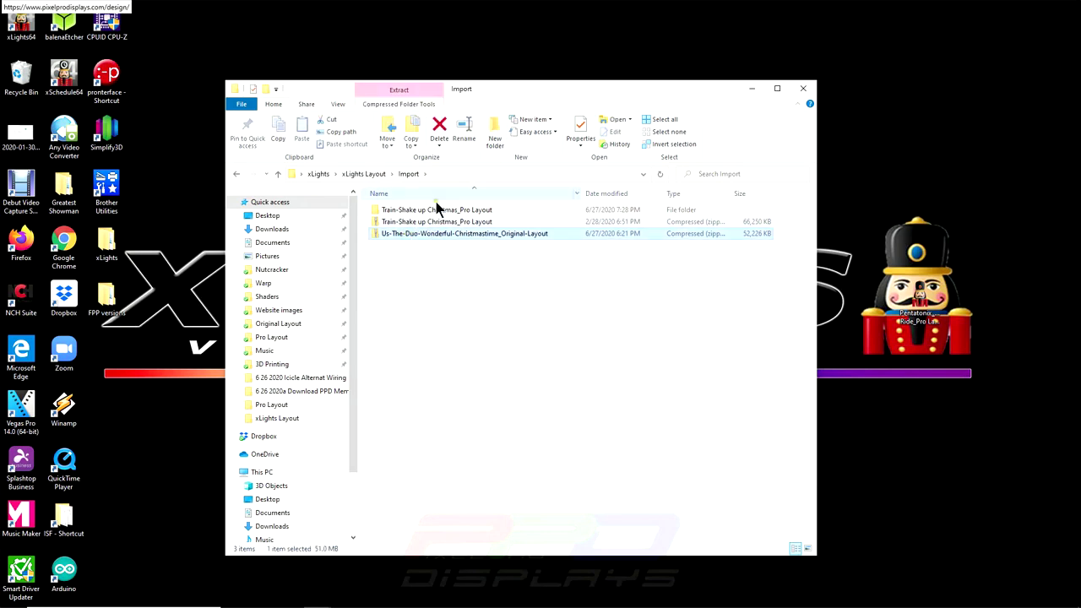
{"action": "left_click", "coordinate": [395, 90]}
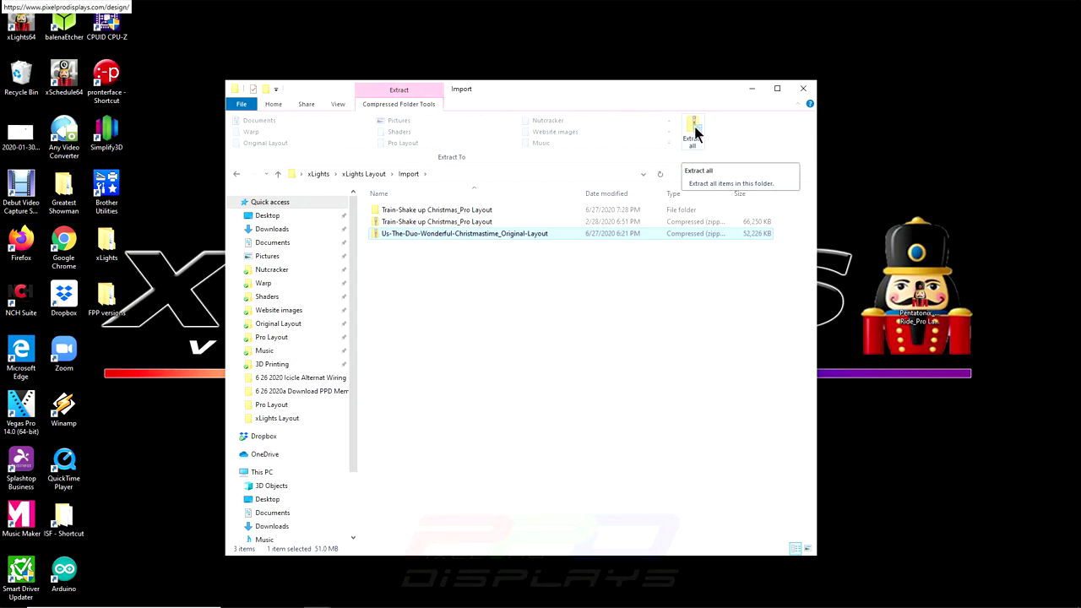
Extract all from the Us-The-Duo zip with 'Show extracted files when complete' unchecked.
{"action": "left_click", "coordinate": [695, 134]}
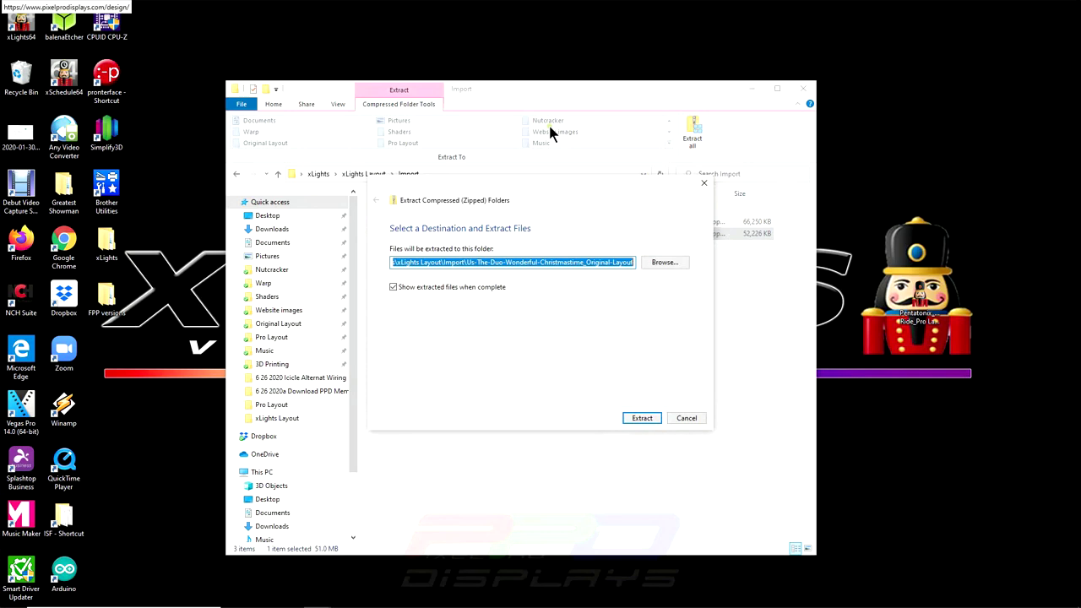
{"action": "left_click", "coordinate": [414, 287]}
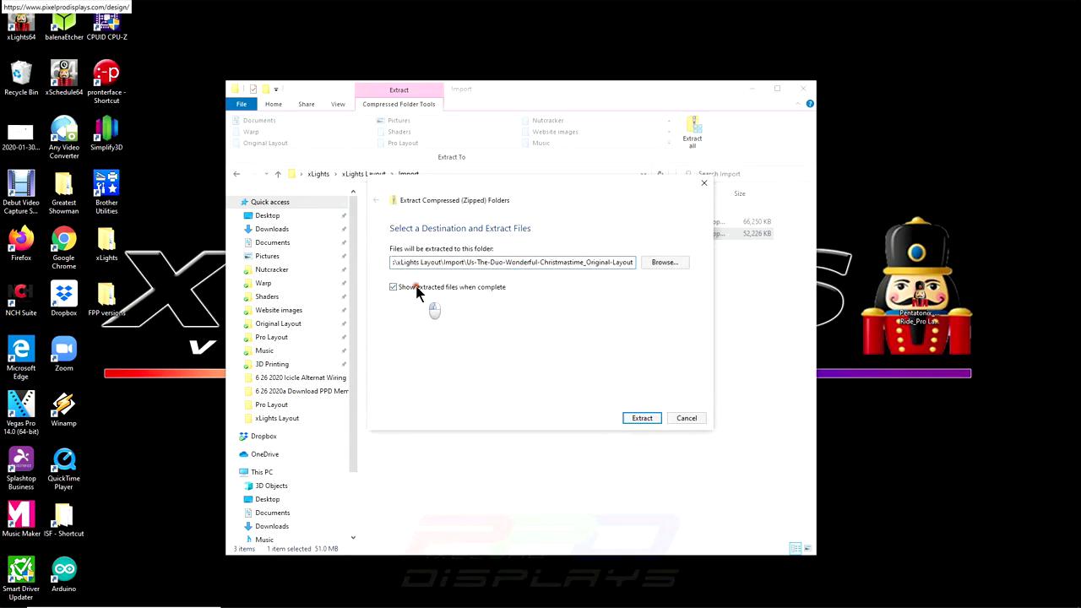
{"action": "left_click", "coordinate": [642, 418]}
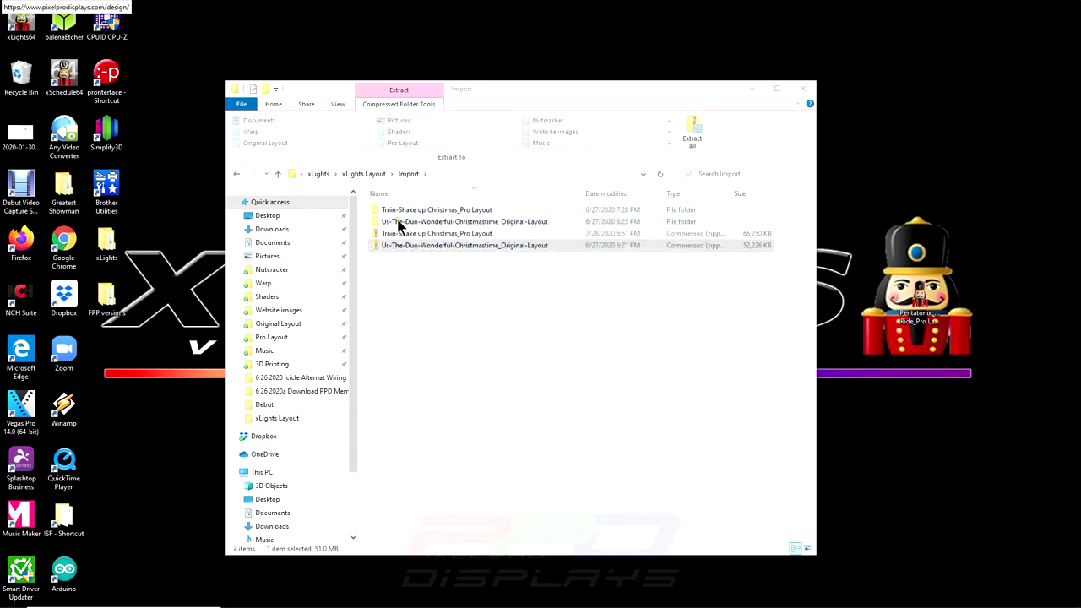
{"action": "left_click", "coordinate": [396, 222]}
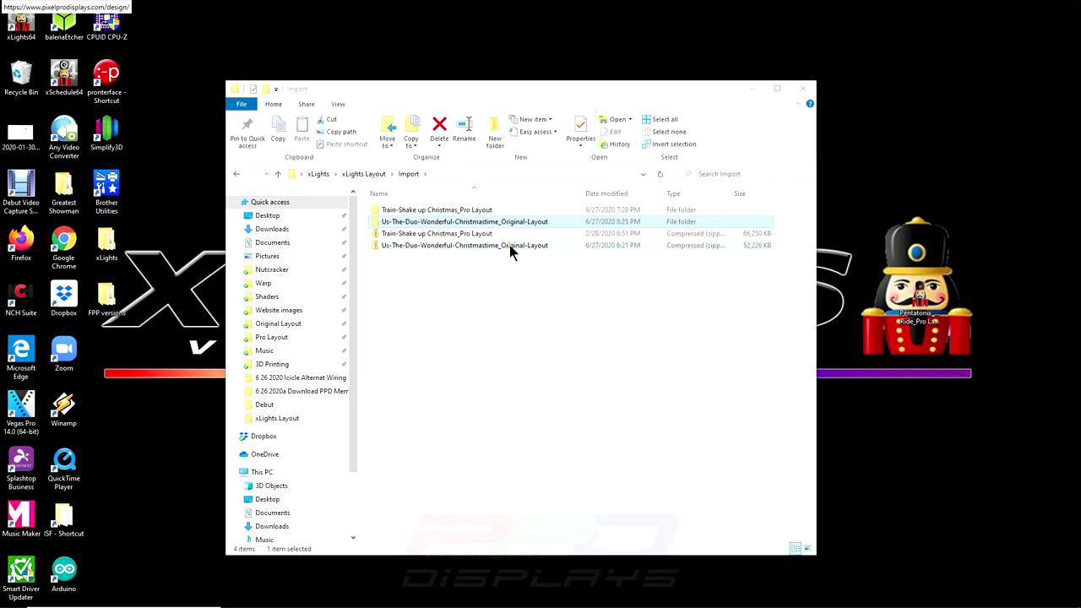
{"action": "left_click", "coordinate": [447, 210]}
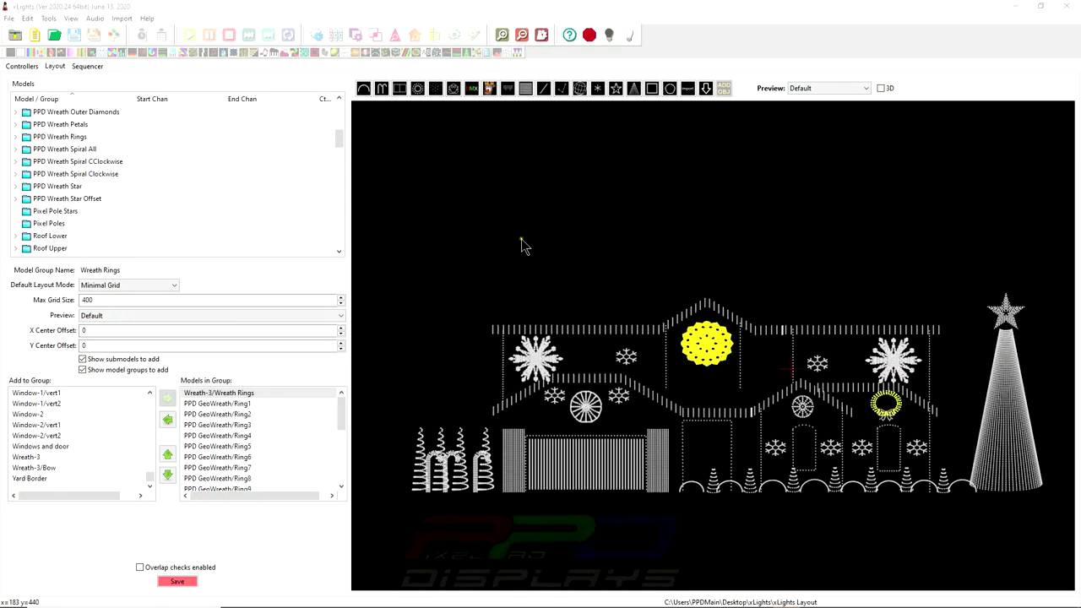
Deselect the Wreath Rings group by clicking empty space in the house layout preview.
{"action": "left_click", "coordinate": [520, 245]}
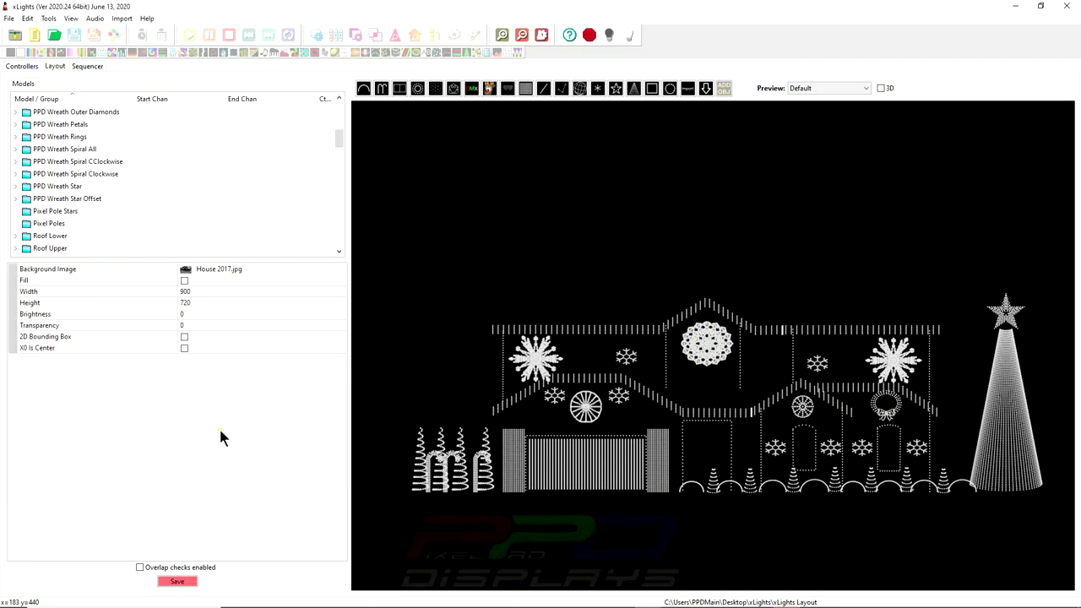
On the Controllers tab, start a temporary show-folder change and browse to the Import folder.
{"action": "left_click", "coordinate": [37, 66]}
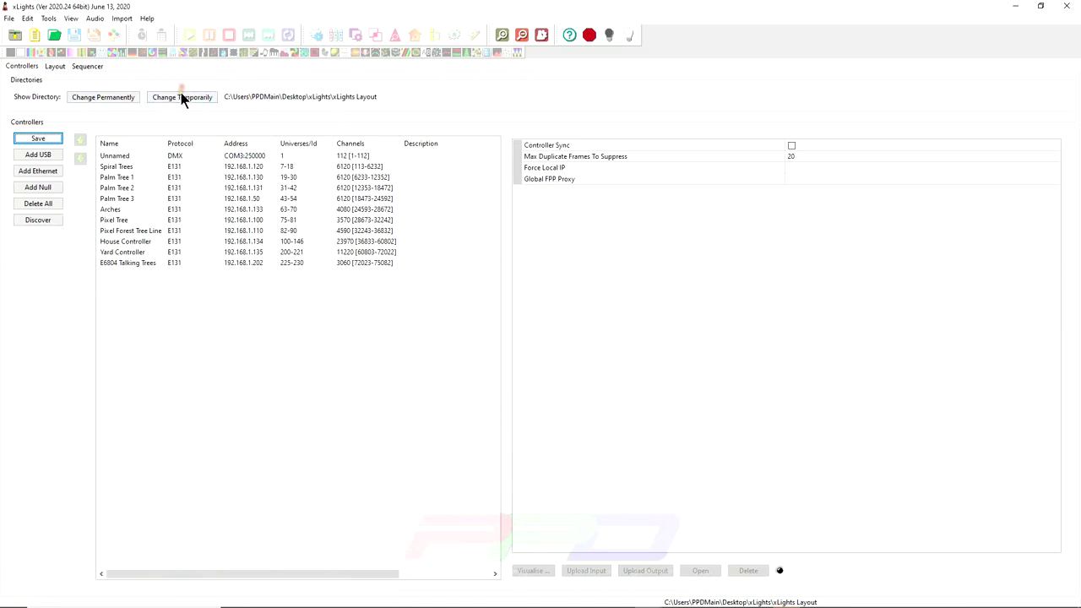
{"action": "left_click", "coordinate": [181, 96]}
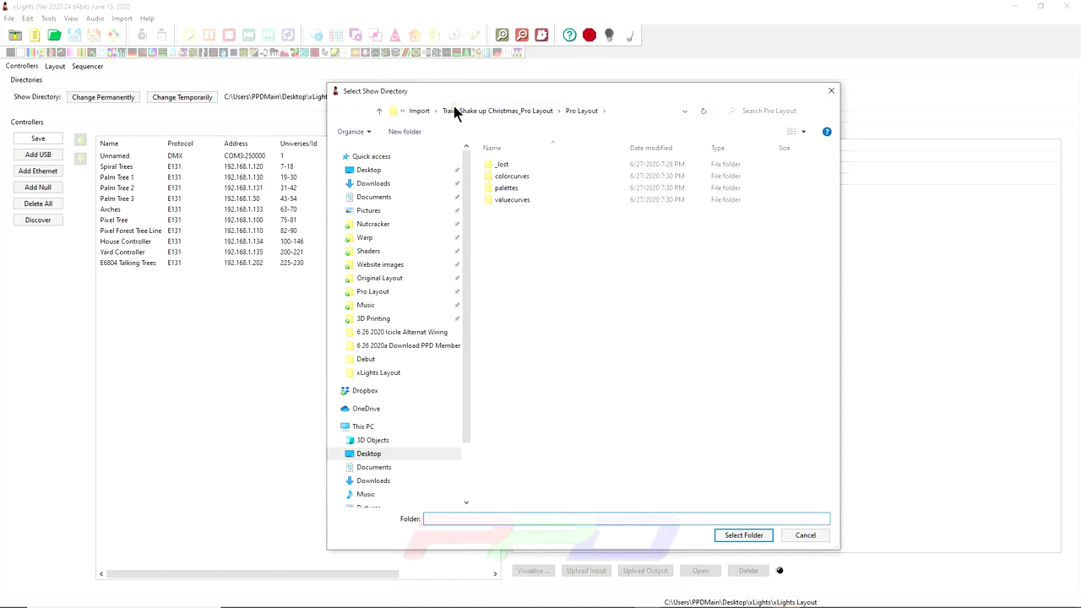
{"action": "left_click", "coordinate": [419, 110]}
{"action": "left_click", "coordinate": [526, 111]}
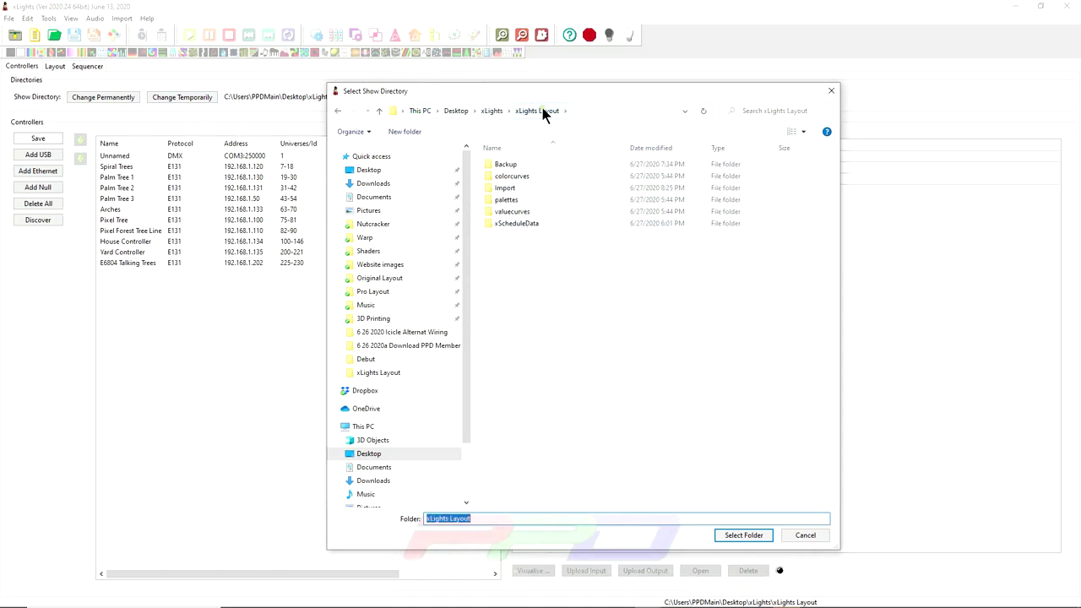
{"action": "double_click", "coordinate": [499, 189]}
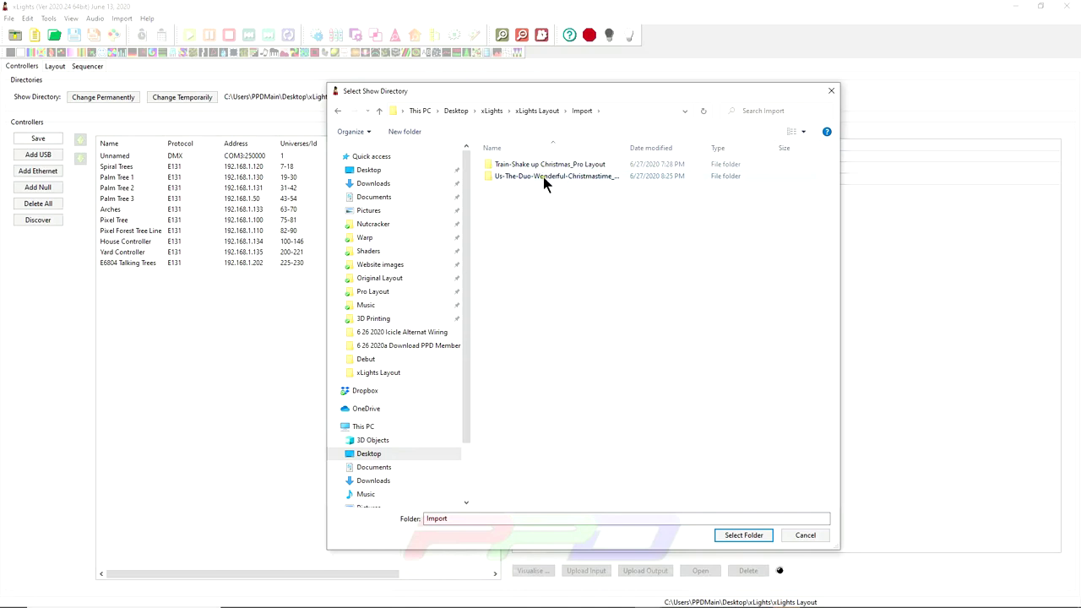
Browse into Train-Shake up Christmas_Pro Layout > Pro Layout in the folder picker.
{"action": "left_click", "coordinate": [519, 166]}
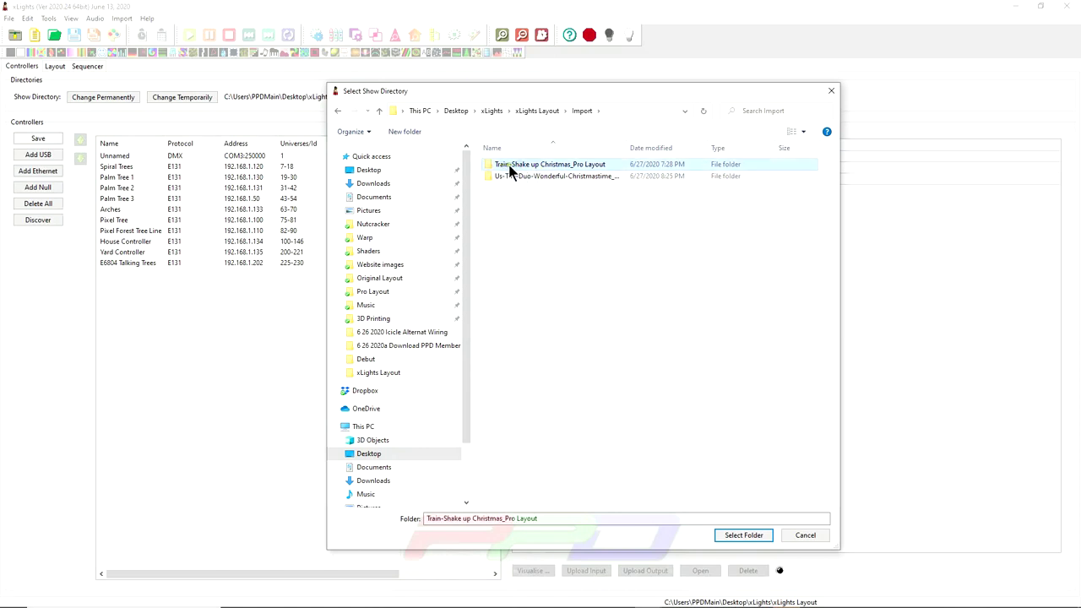
{"action": "double_click", "coordinate": [524, 165]}
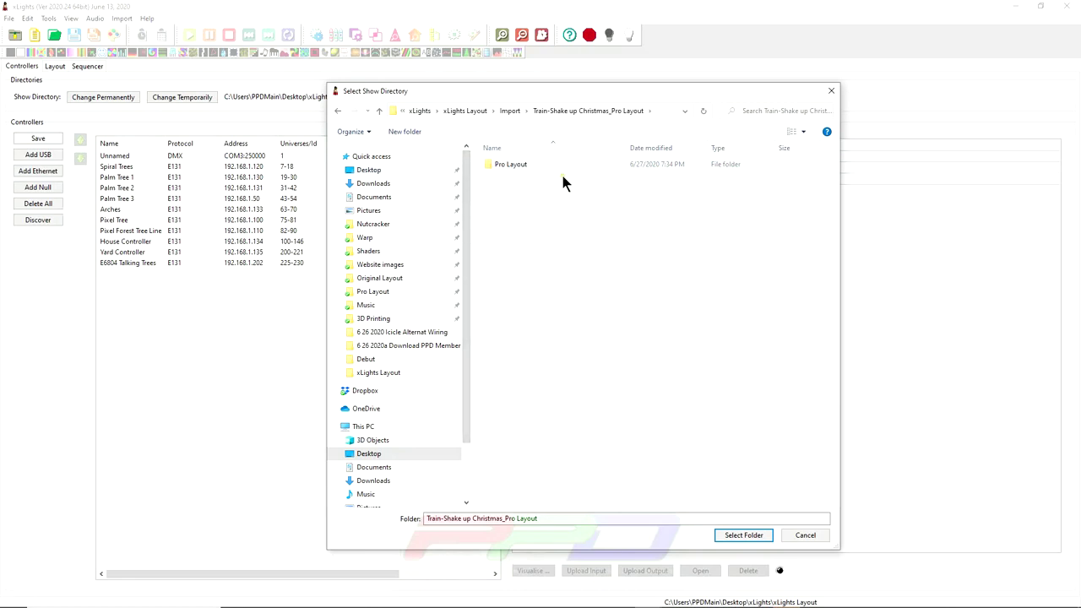
{"action": "left_click", "coordinate": [509, 111]}
{"action": "double_click", "coordinate": [513, 176]}
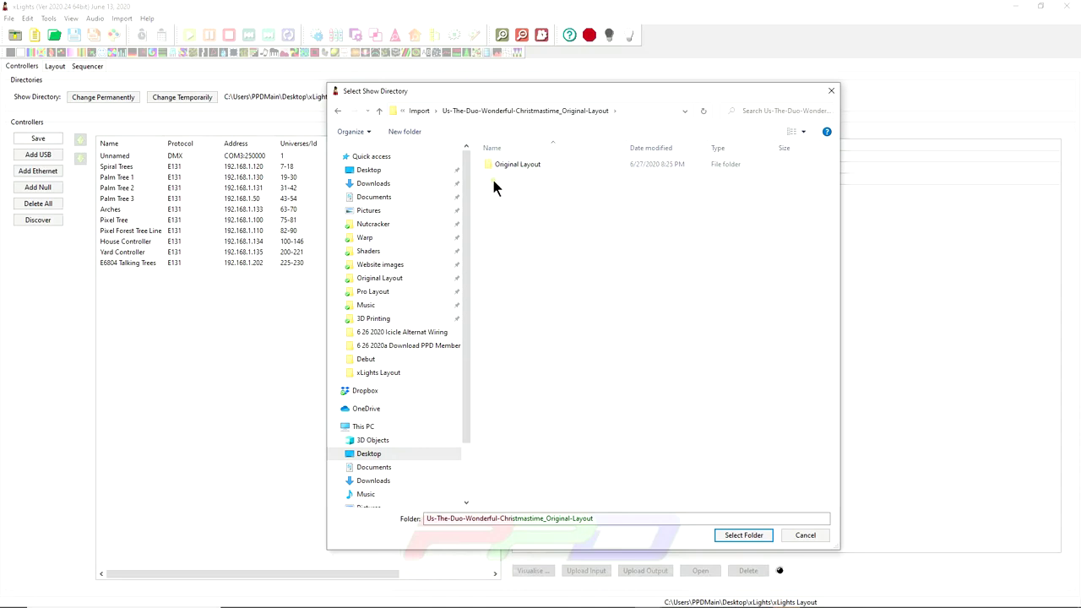
{"action": "left_click", "coordinate": [420, 111]}
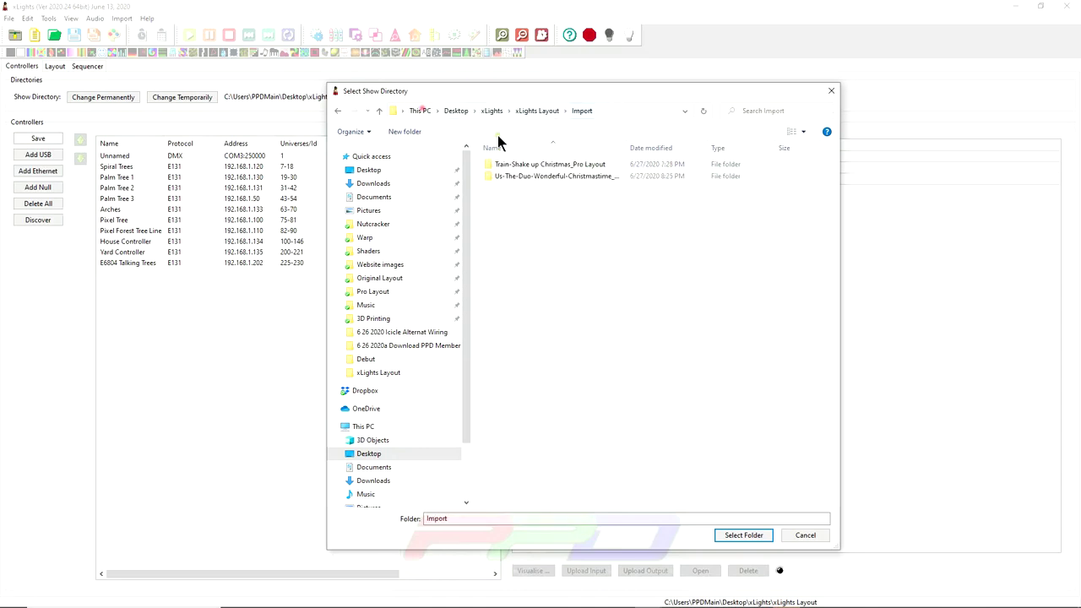
{"action": "double_click", "coordinate": [508, 164]}
{"action": "double_click", "coordinate": [498, 165]}
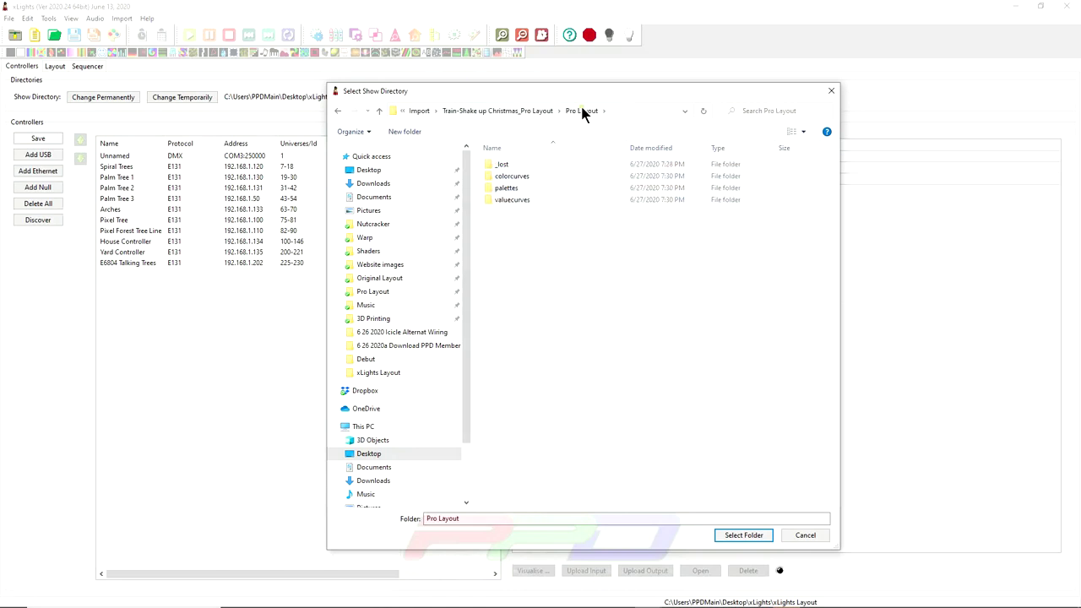
Make Pro Layout the temporary show directory, saving the layout changes when prompted.
{"action": "left_click", "coordinate": [741, 534]}
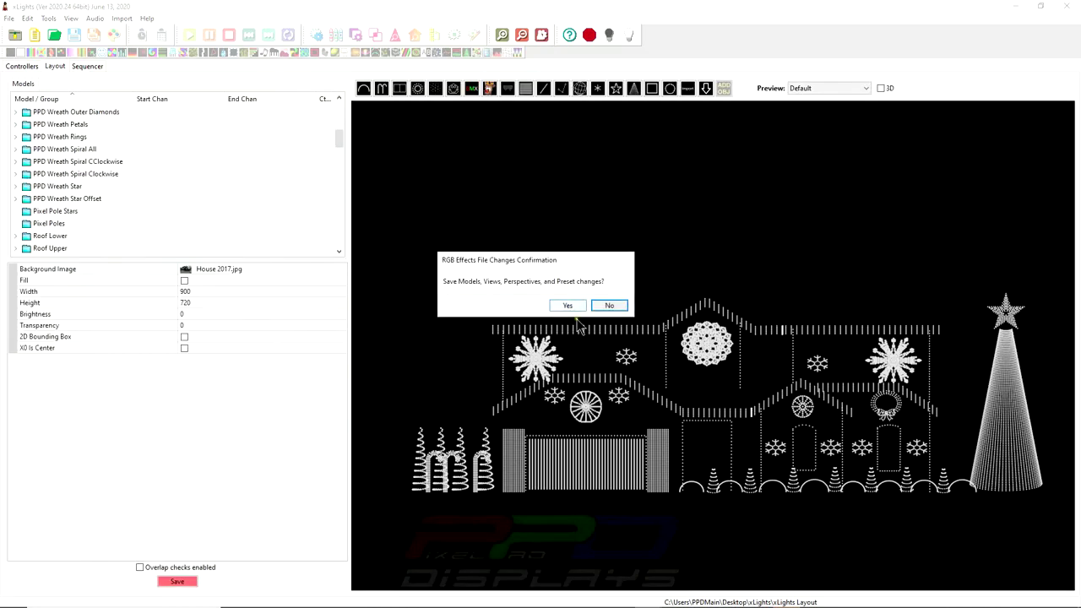
{"action": "left_click", "coordinate": [564, 305]}
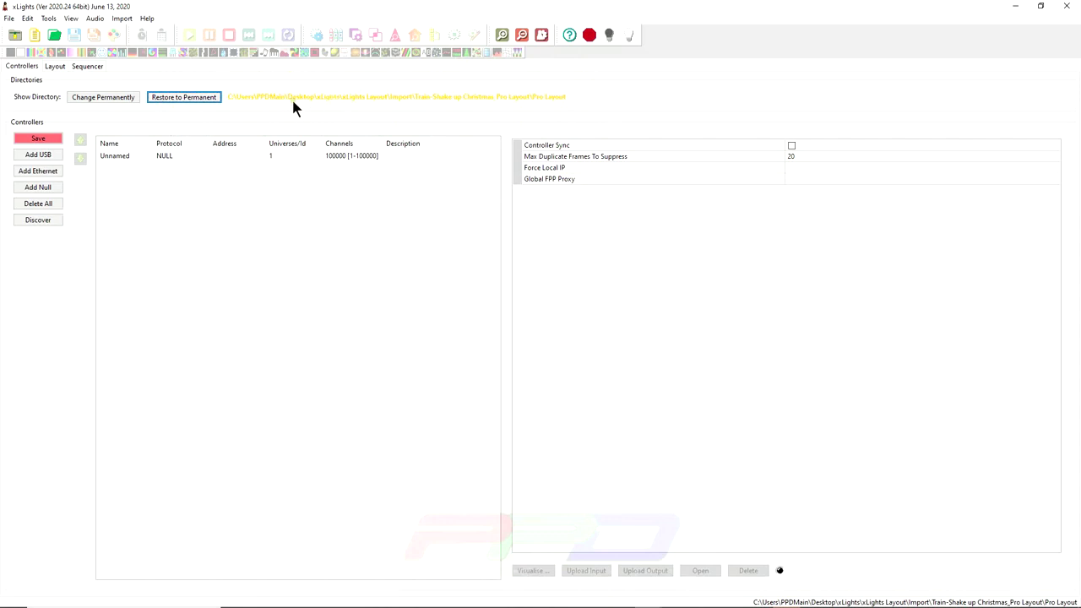
View the whole Pro Layout house display in the Layout preview, then bring up the sequence-open dialog.
{"action": "left_click", "coordinate": [55, 66]}
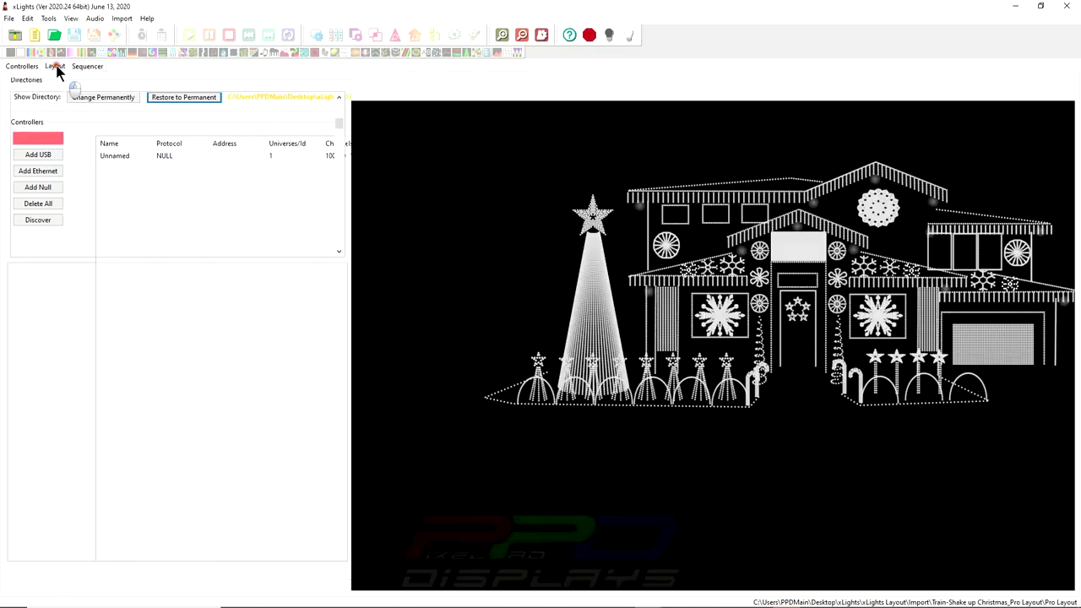
{"action": "left_click_drag", "start_coordinate": [815, 317], "coordinate": [680, 374]}
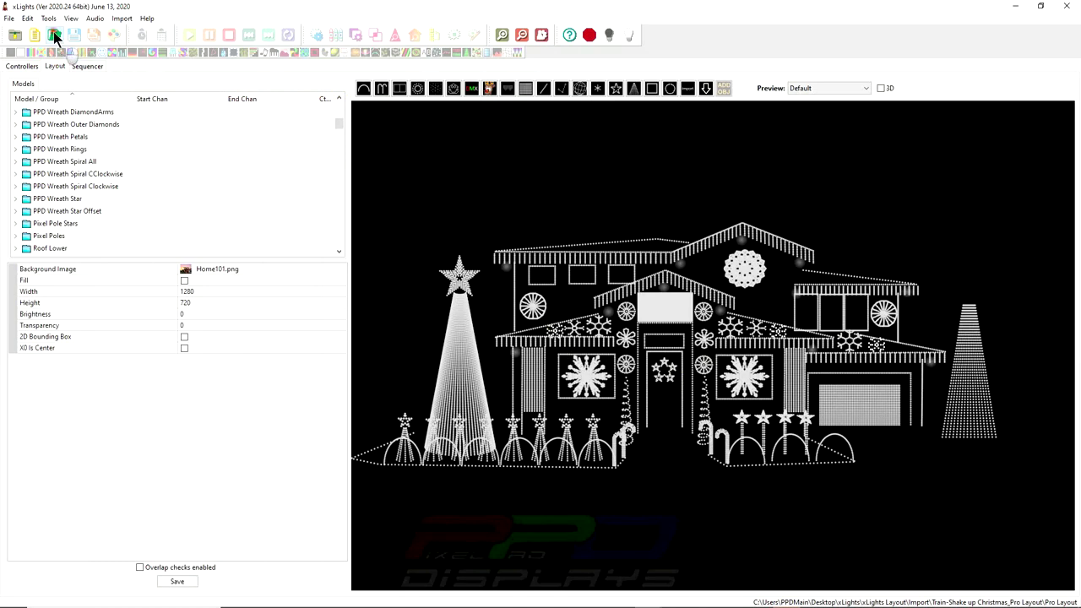
{"action": "left_click", "coordinate": [54, 35]}
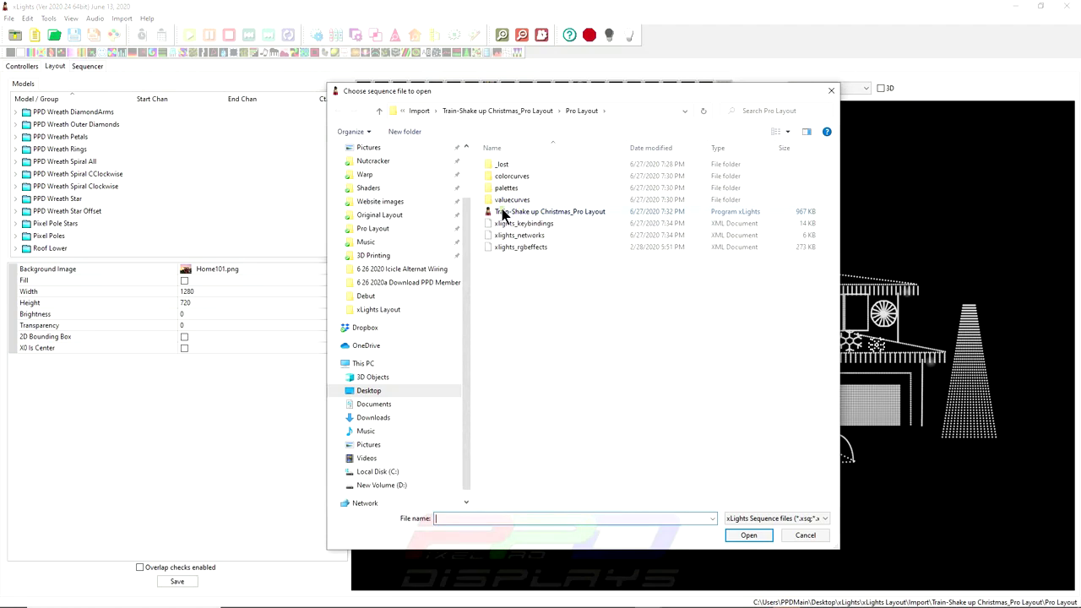
Load the Train-Shake up Christmas_Pro Layout sequence and check its media in Sequence Settings.
{"action": "left_click", "coordinate": [499, 212]}
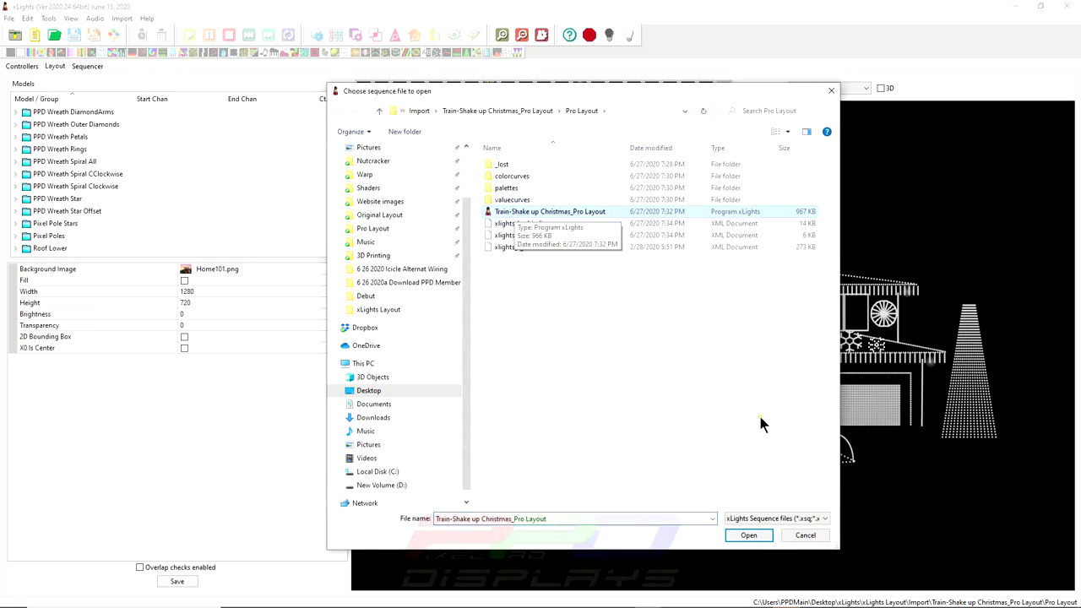
{"action": "left_click", "coordinate": [747, 535]}
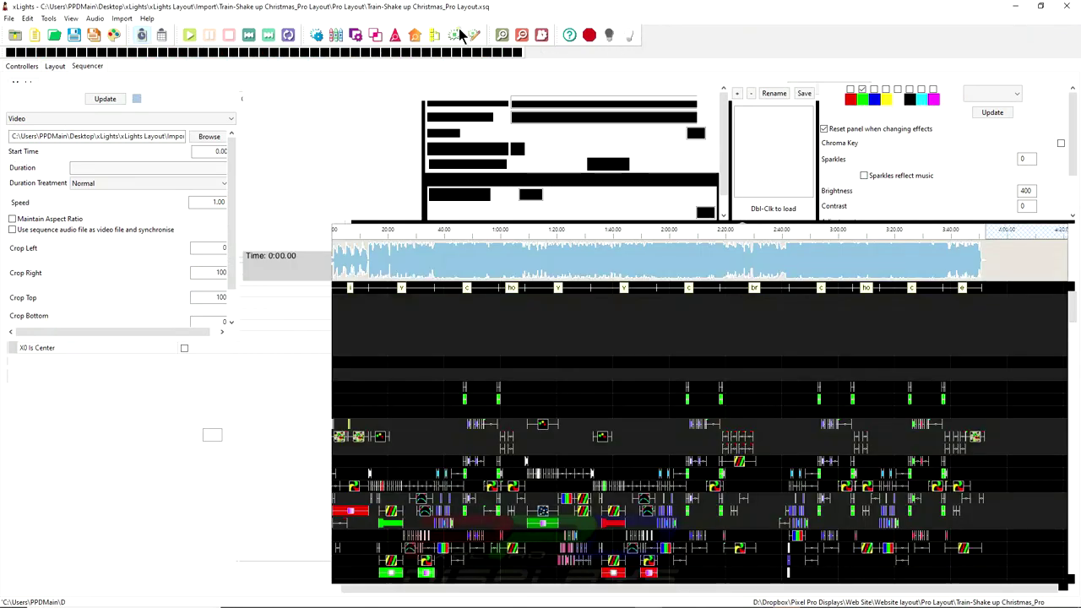
{"action": "left_click", "coordinate": [541, 35]}
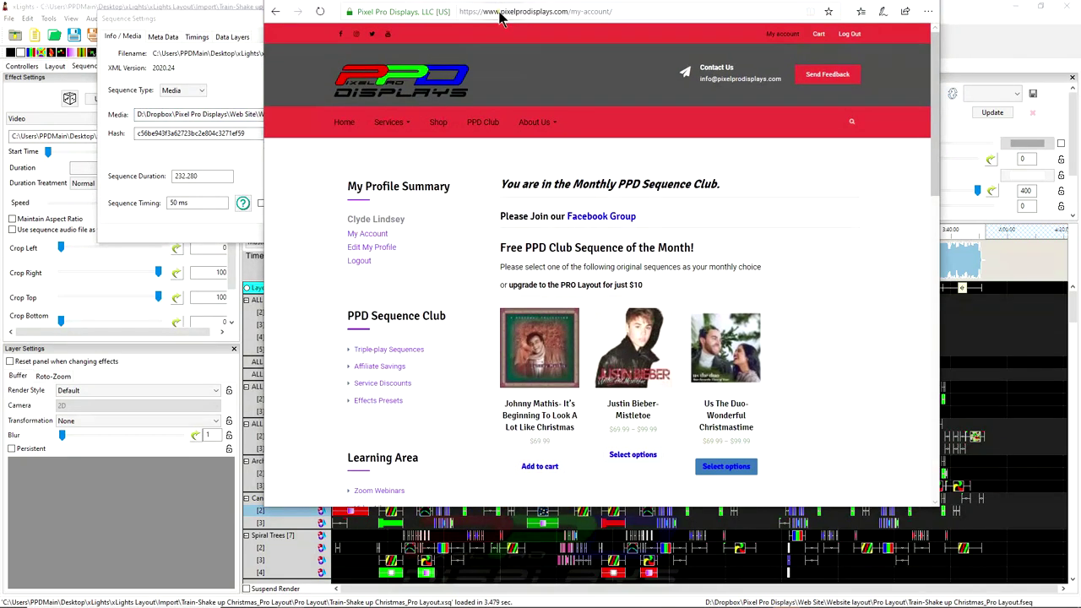
Open the Us The Duo- Wonderful Christmastime product page in a new tab and highlight its audio note.
{"action": "right_click", "coordinate": [731, 425]}
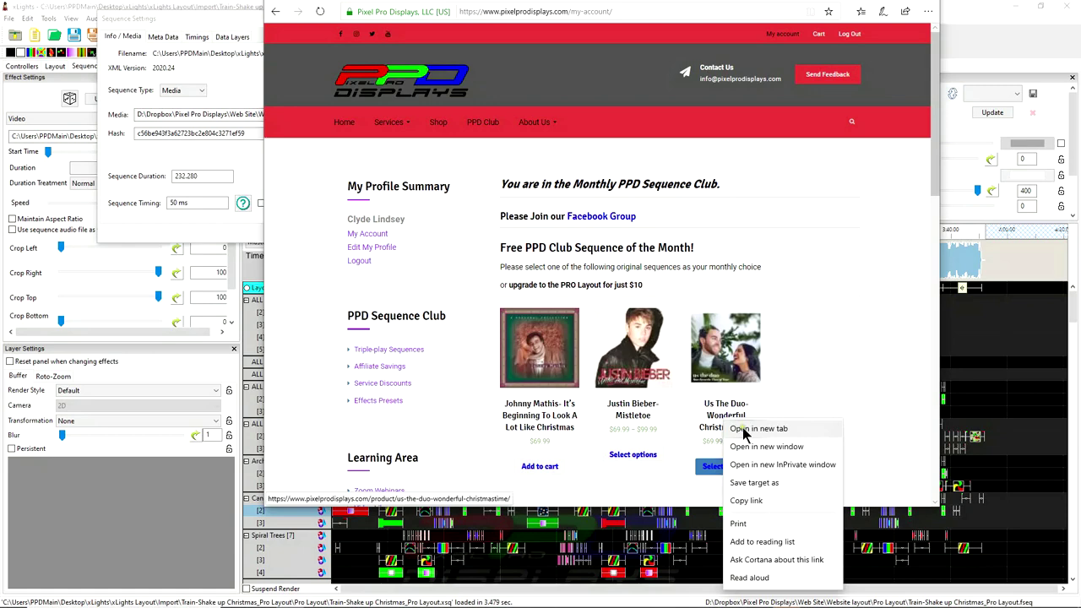
{"action": "left_click", "coordinate": [685, 213]}
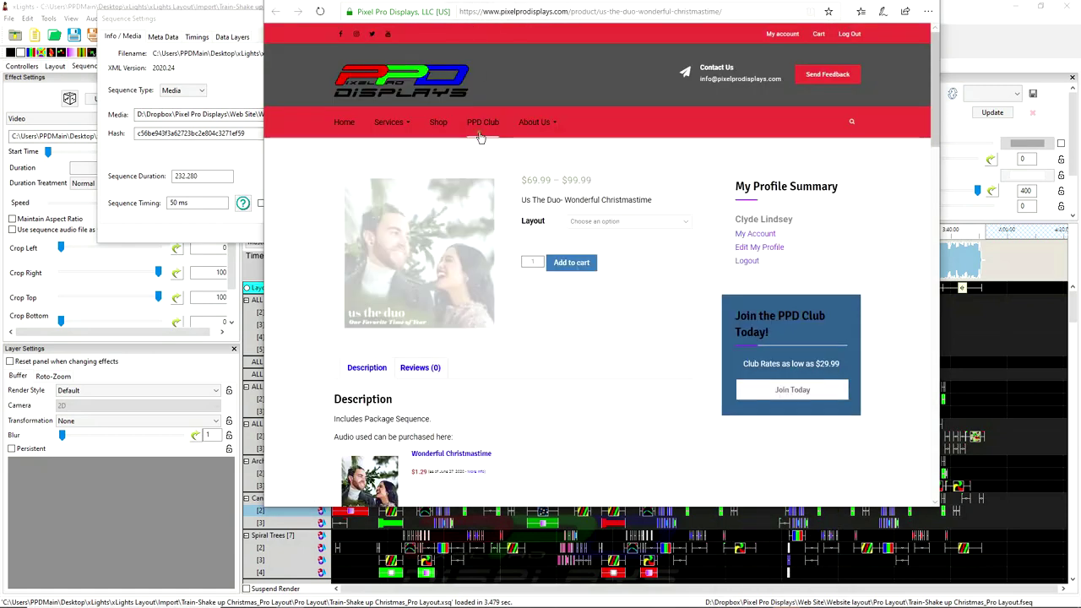
{"action": "scroll", "coordinate": [441, 392], "scroll_direction": "down", "scroll_amount": 2}
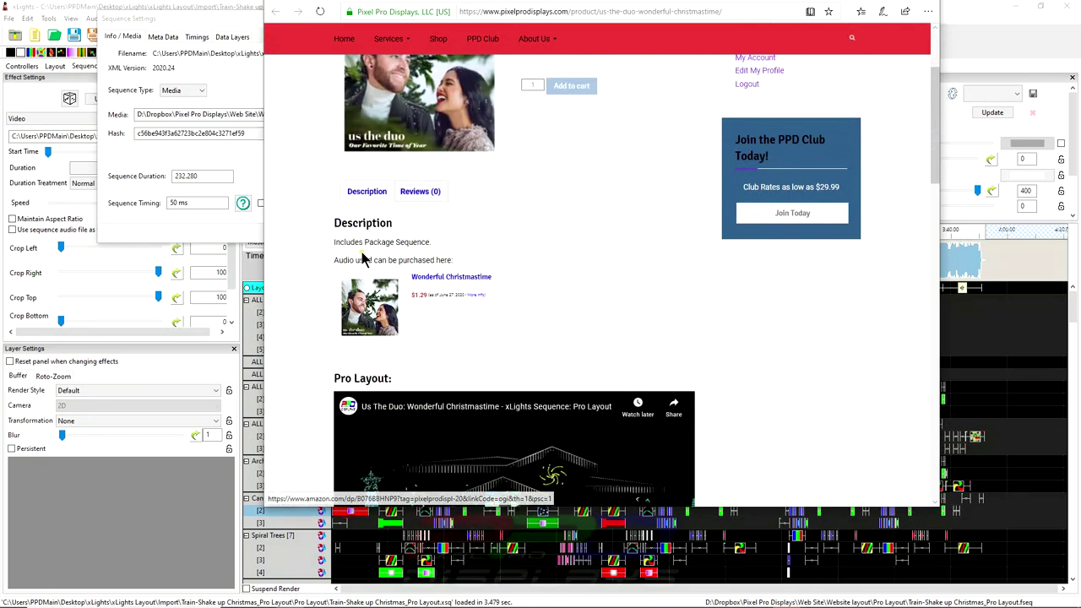
{"action": "left_click_drag", "start_coordinate": [337, 260], "coordinate": [452, 261]}
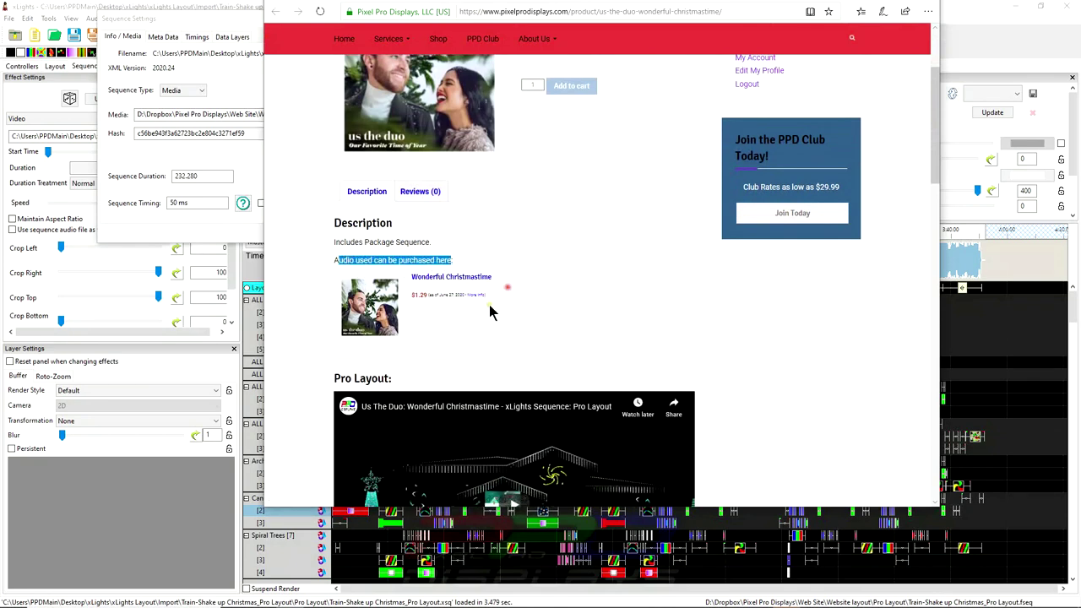
{"action": "left_click_drag", "start_coordinate": [613, 7], "coordinate": [434, 29]}
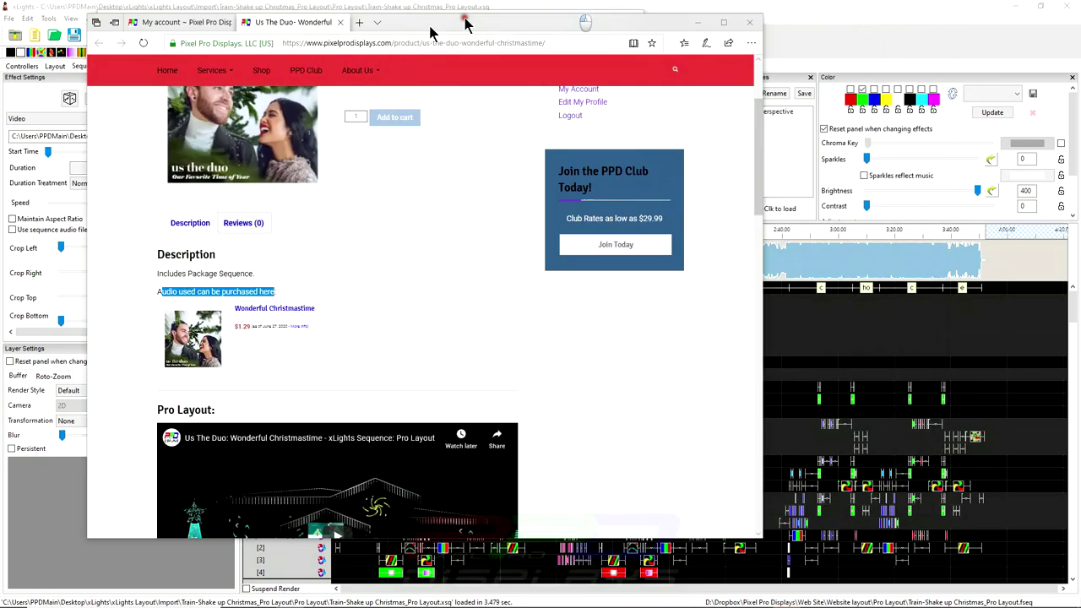
Review the Train-Shake up Christmas 128.mp3 media path, then close Sequence Settings with Done.
{"action": "left_click", "coordinate": [429, 113]}
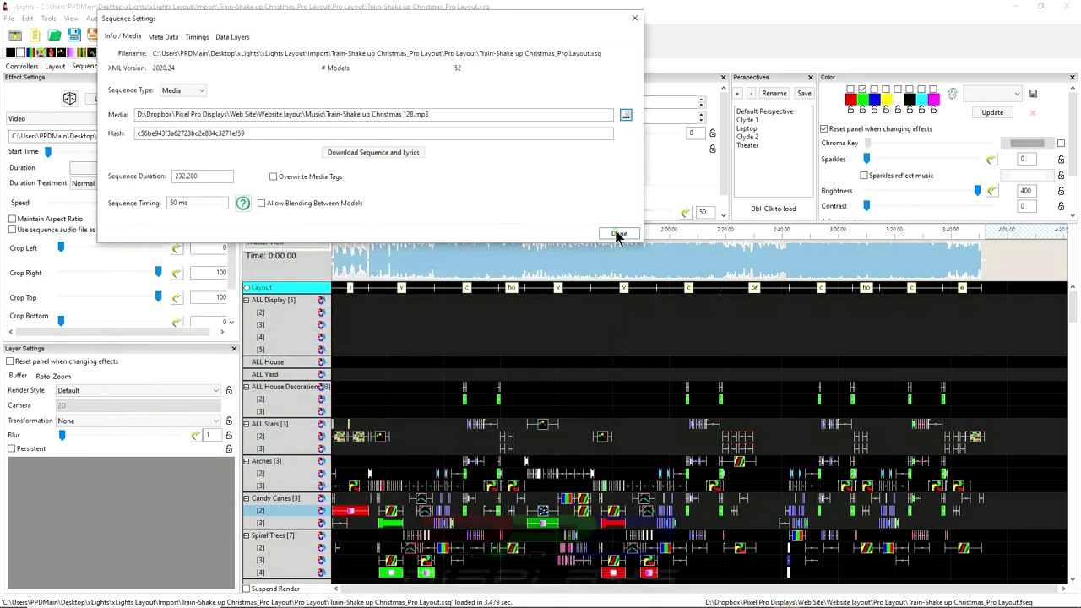
{"action": "left_click", "coordinate": [634, 18]}
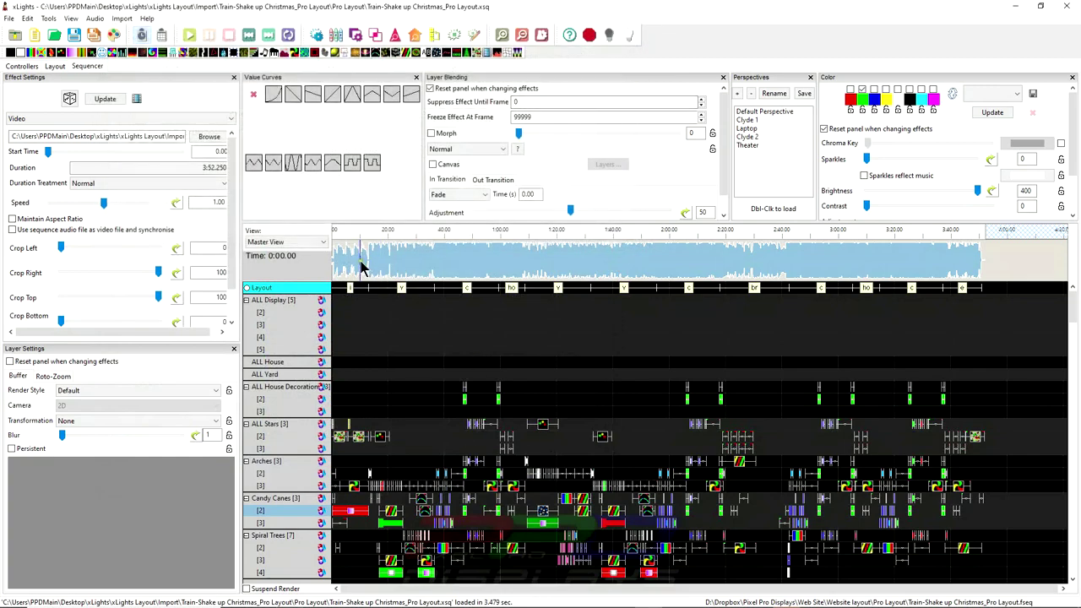
Check the Pro Layout sequence in the Layout view, then return to the Sequencer timeline.
{"action": "left_click", "coordinate": [61, 66]}
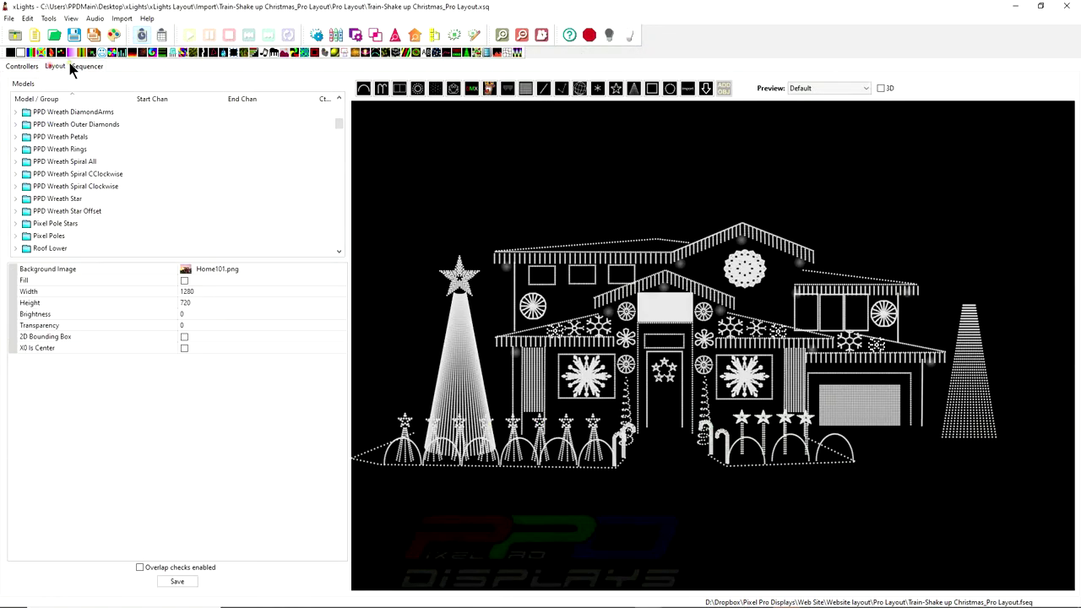
{"action": "left_click", "coordinate": [86, 66]}
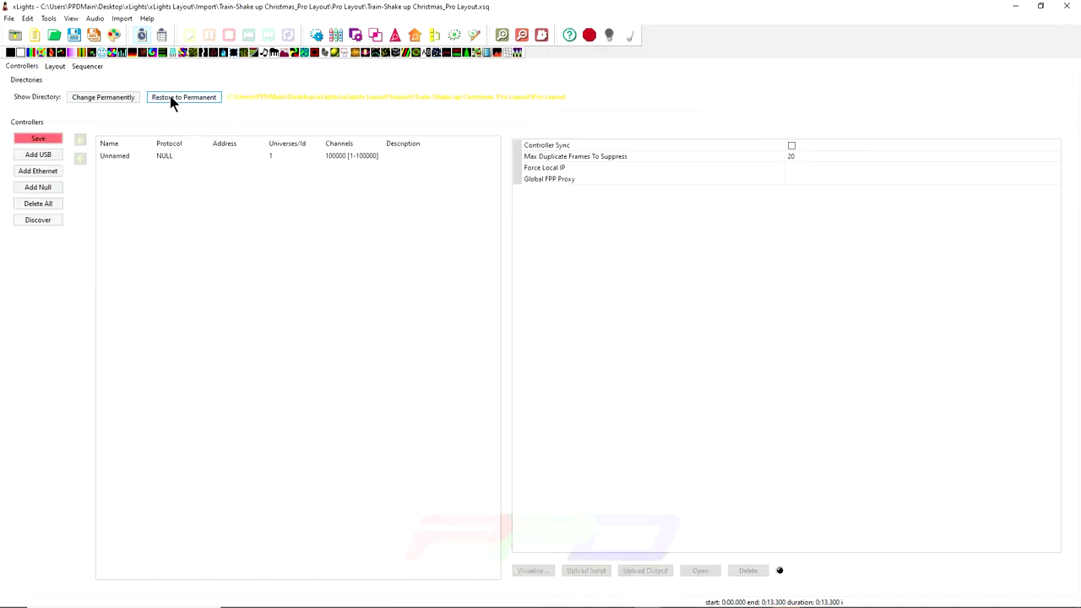
Restore the permanent show directory, save network changes, and reposition the House 2017 preview.
{"action": "left_click", "coordinate": [158, 96]}
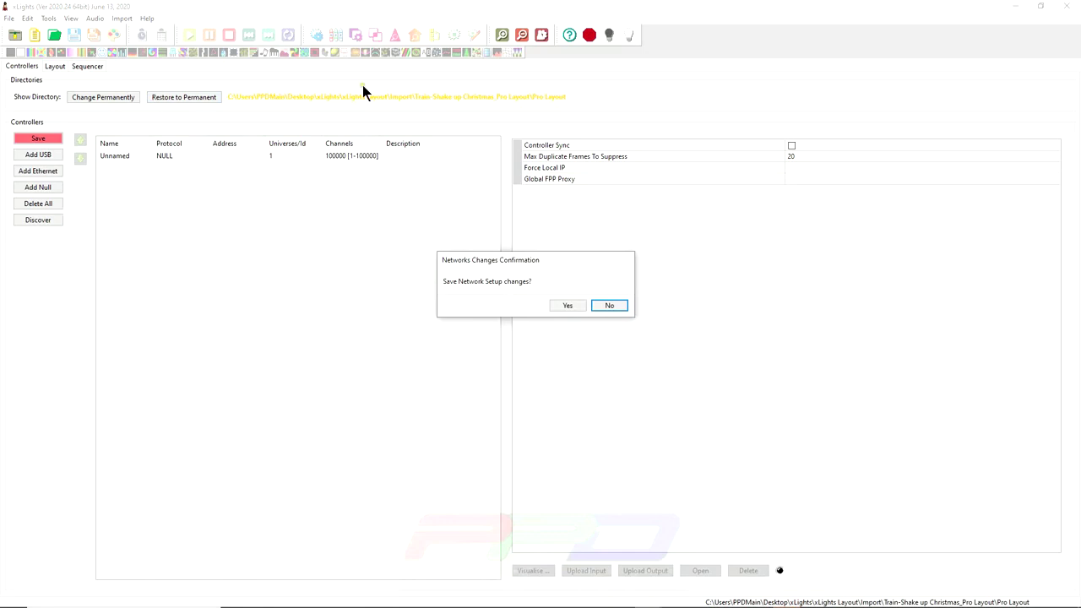
{"action": "left_click", "coordinate": [564, 306]}
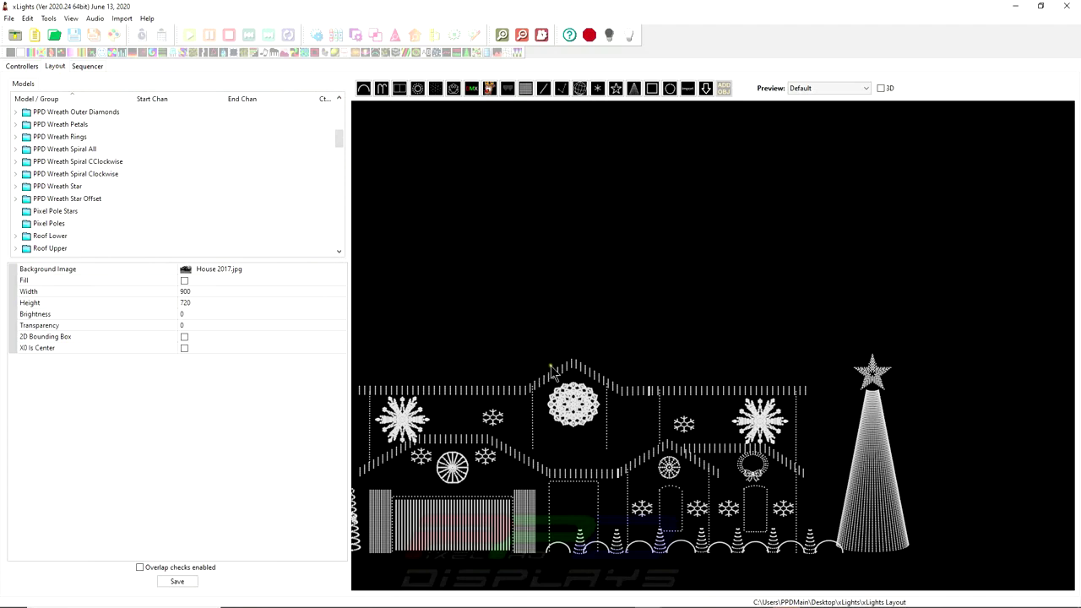
{"action": "left_click_drag", "start_coordinate": [553, 373], "coordinate": [661, 334]}
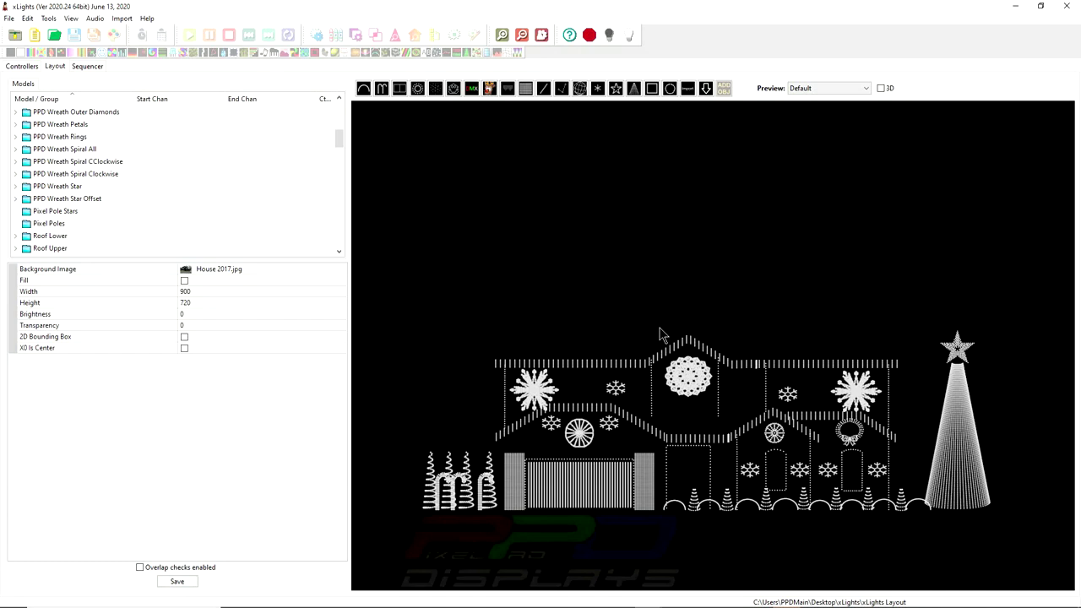
Show the home show's E131 controller list, from Spiral Trees through E6804 Talking Trees.
{"action": "left_click", "coordinate": [22, 65]}
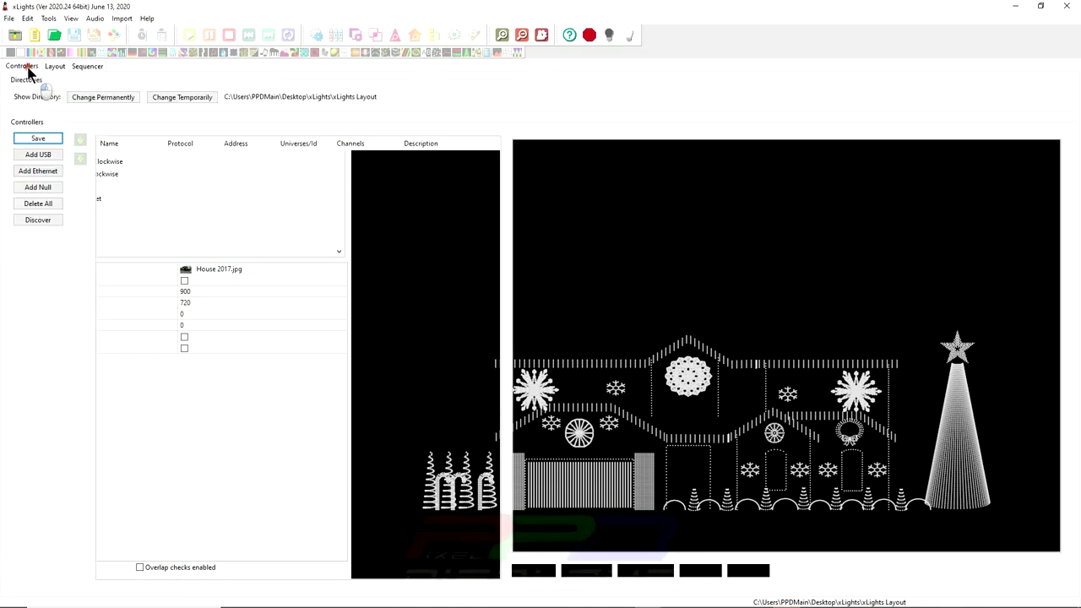